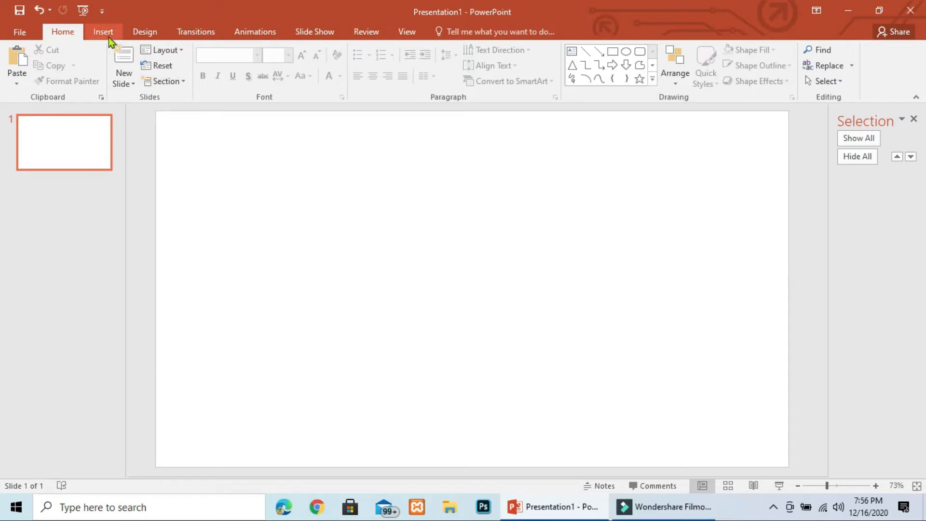
Insert the pictures Presentation1 and Snapshot_235 from the Channel Art folder onto the blank slide.
{"action": "left_click", "coordinate": [86, 72]}
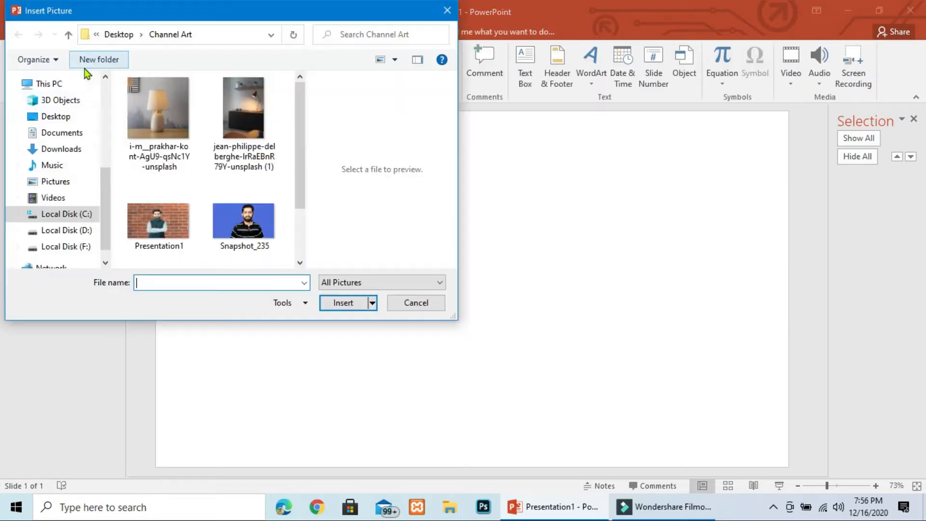
{"action": "left_click", "coordinate": [169, 231]}
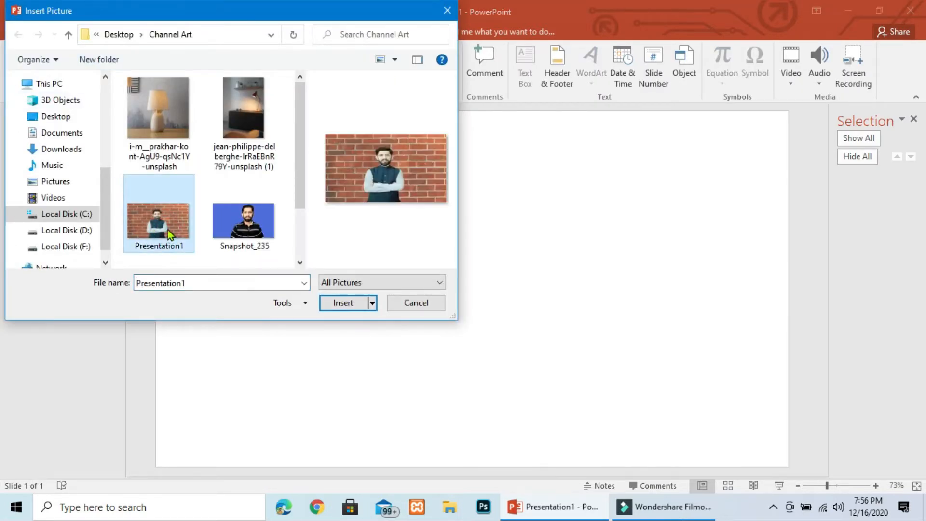
{"action": "left_click", "coordinate": [246, 232], "text": "ctrl"}
{"action": "left_click", "coordinate": [345, 305]}
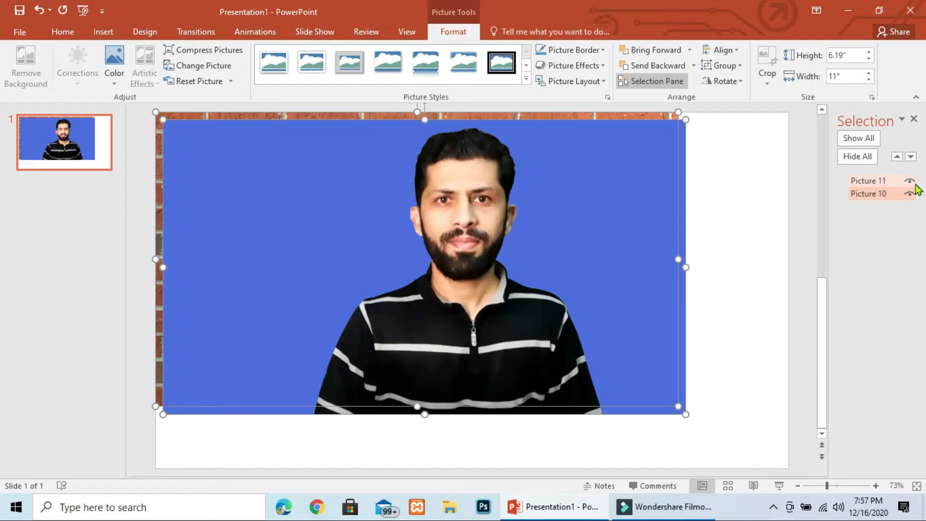
Resize the brick-wall picture to about 6.86" wide and 7.5" high, hiding the blue-background picture while doing so.
{"action": "left_click", "coordinate": [911, 181]}
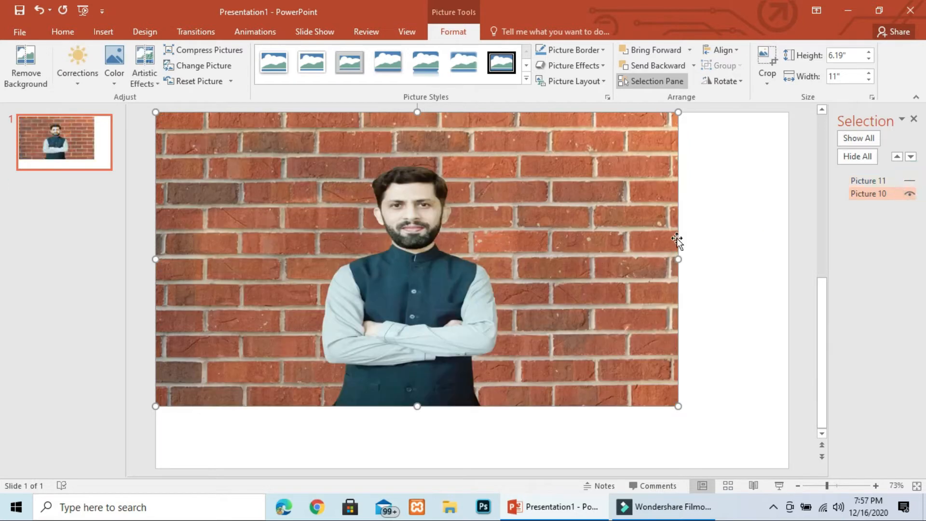
{"action": "left_click_drag", "start_coordinate": [679, 259], "coordinate": [481, 260]}
{"action": "left_click_drag", "start_coordinate": [318, 406], "coordinate": [312, 469]}
{"action": "left_click", "coordinate": [910, 181]}
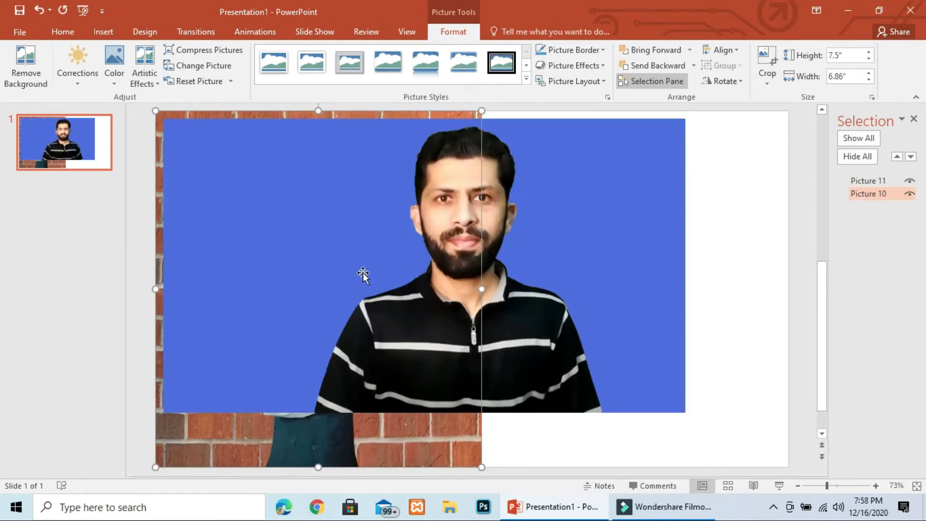
Align the blue-background picture with the slide's right edge and resize it to 7.5" high and about 7.03" wide.
{"action": "left_click_drag", "start_coordinate": [289, 273], "coordinate": [393, 266]}
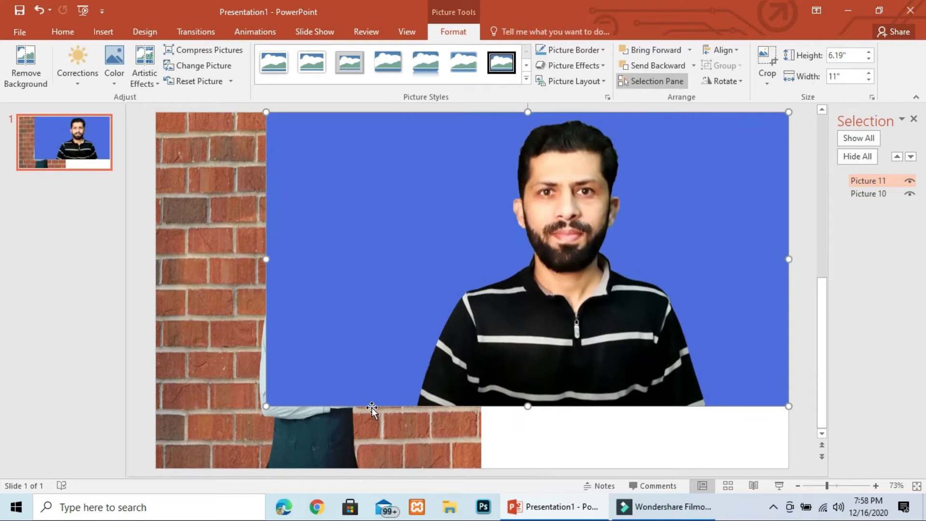
{"action": "left_click_drag", "start_coordinate": [527, 406], "coordinate": [535, 466]}
{"action": "left_click_drag", "start_coordinate": [264, 293], "coordinate": [476, 303]}
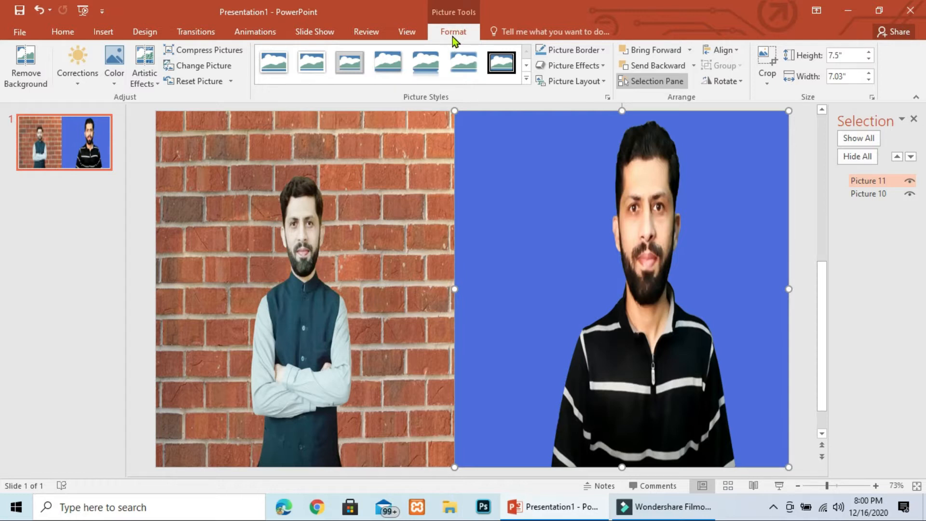
{"action": "left_click", "coordinate": [807, 126]}
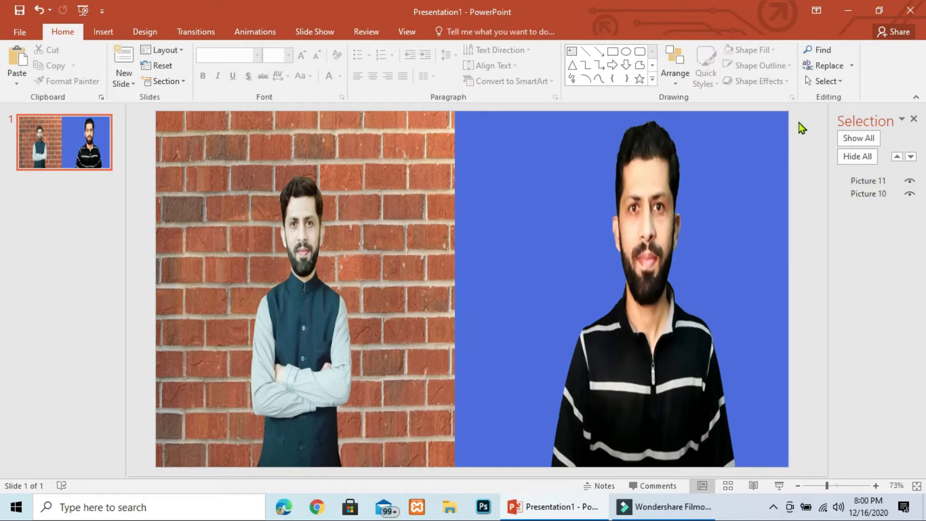
{"action": "left_click", "coordinate": [570, 212]}
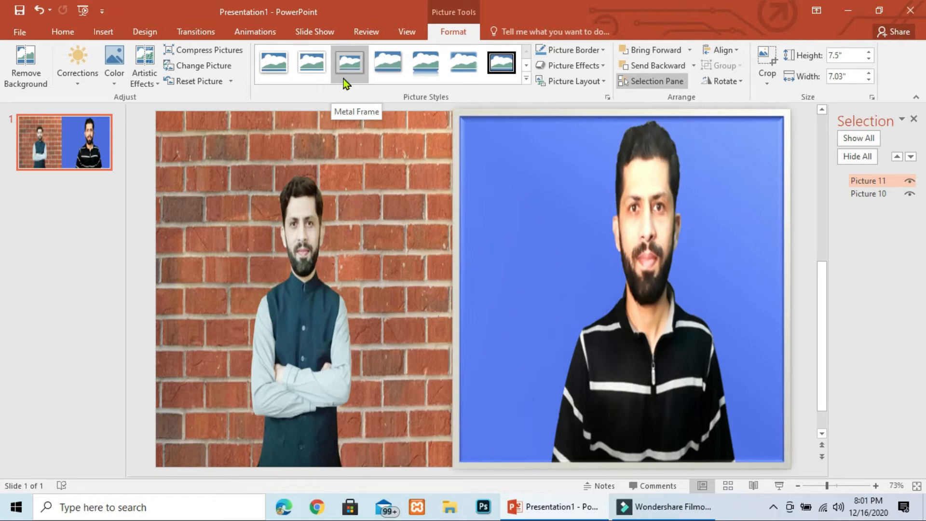
{"action": "left_click", "coordinate": [77, 67]}
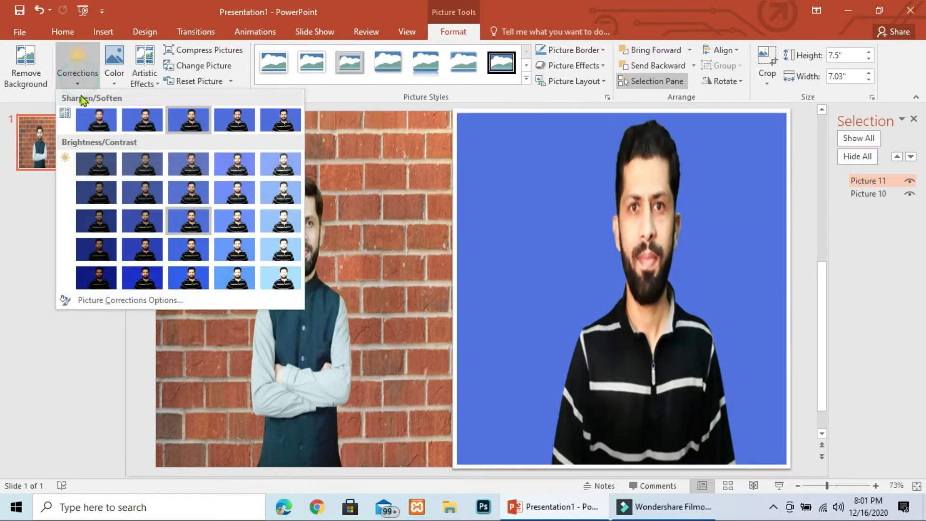
{"action": "left_click", "coordinate": [117, 81]}
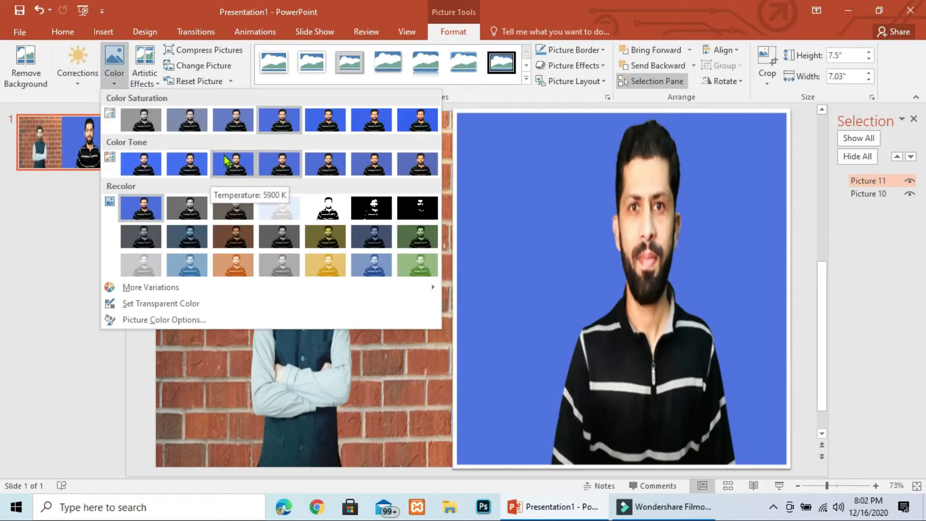
{"action": "left_click", "coordinate": [159, 84]}
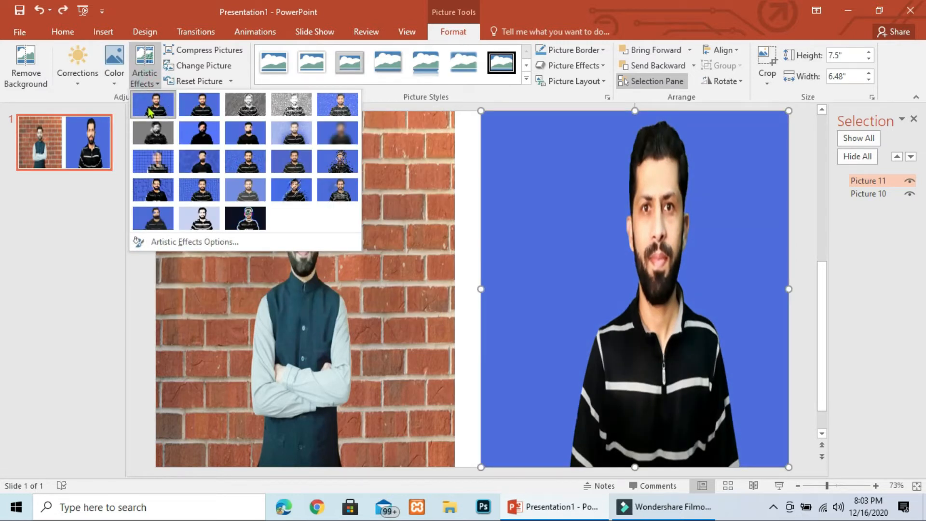
{"action": "left_click", "coordinate": [149, 112]}
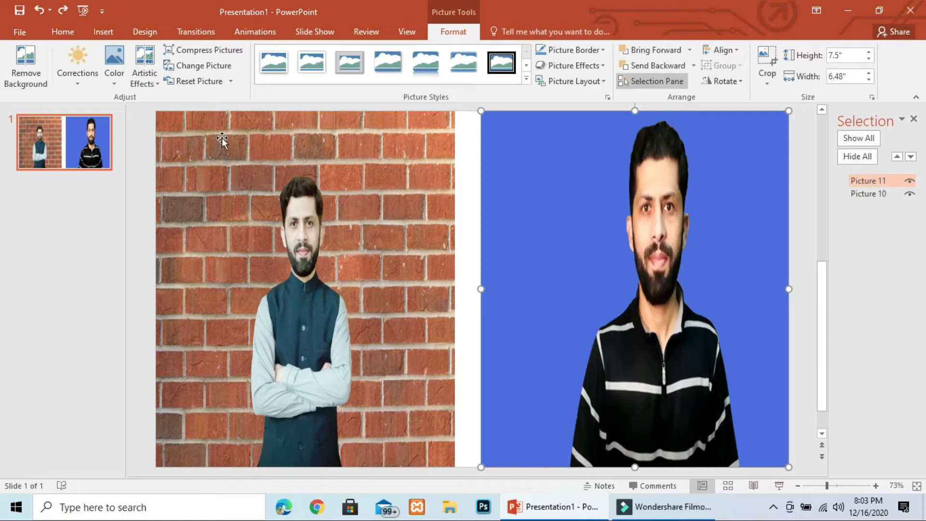
Set the solid blue background of the right-hand picture as its transparent color.
{"action": "left_click", "coordinate": [116, 81]}
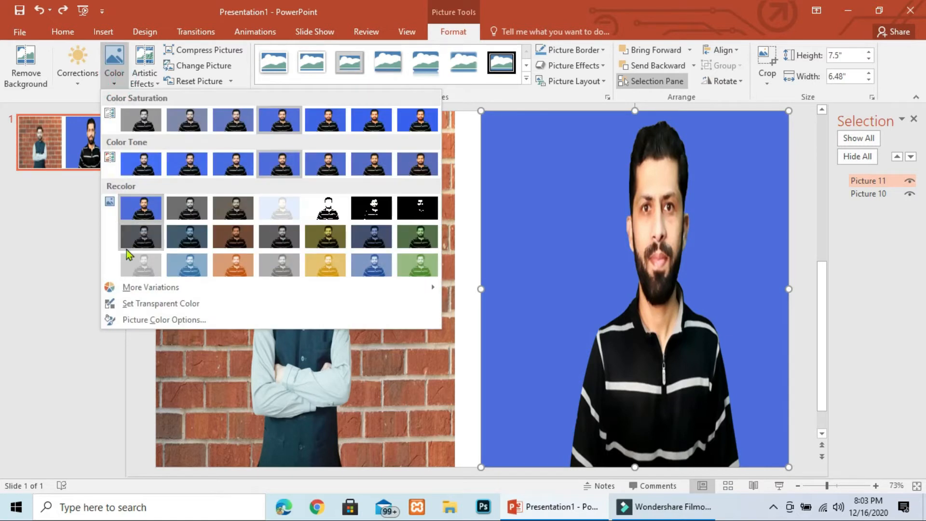
{"action": "left_click", "coordinate": [164, 304]}
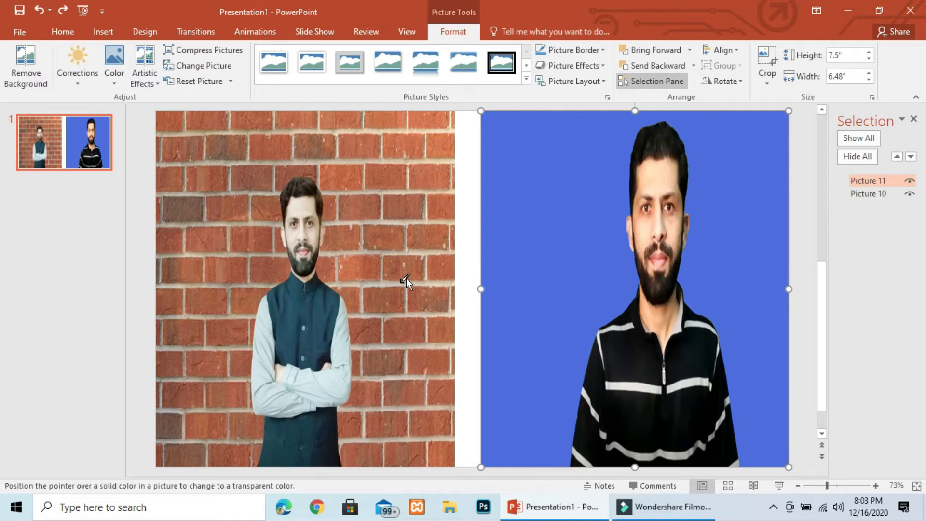
{"action": "left_click", "coordinate": [551, 193]}
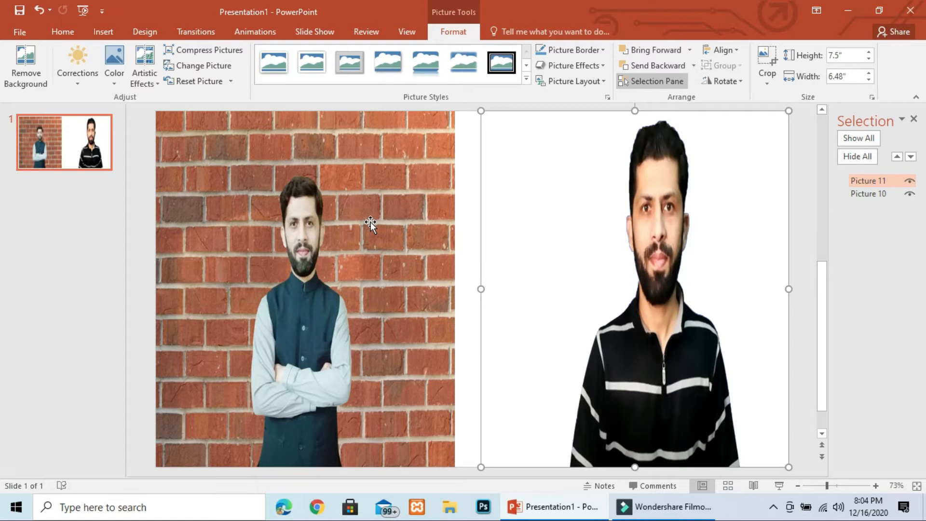
Try to clear the brick wall by setting different brick colors as transparent in the left-hand picture, undoing each attempt.
{"action": "key", "text": "ctrl+z"}
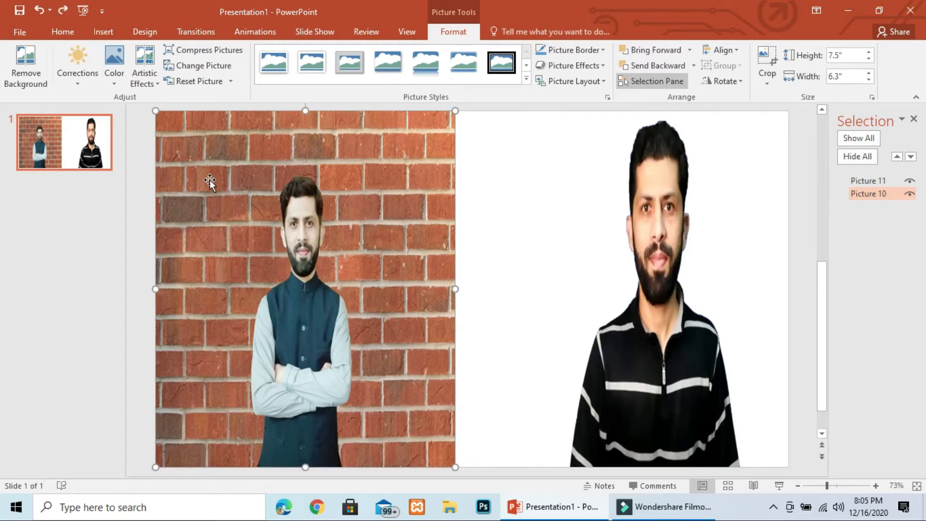
{"action": "left_click", "coordinate": [114, 81]}
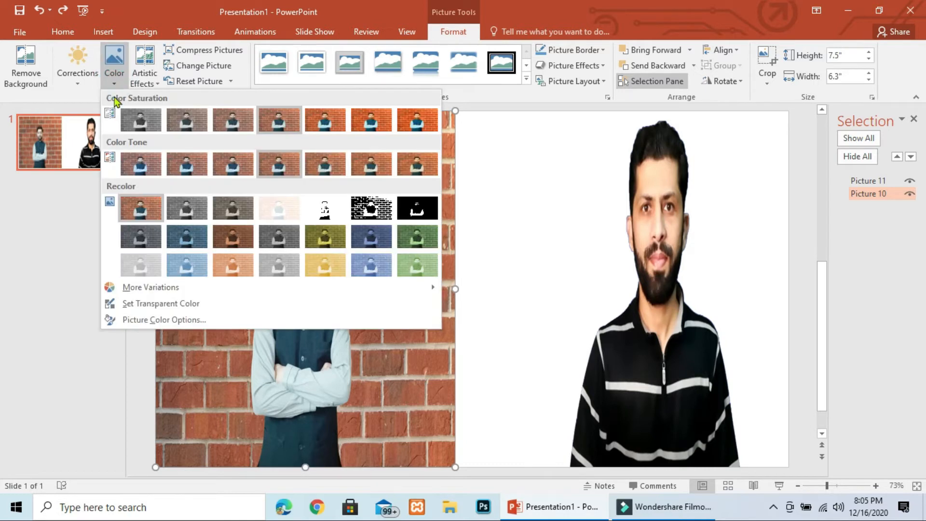
{"action": "left_click", "coordinate": [144, 303]}
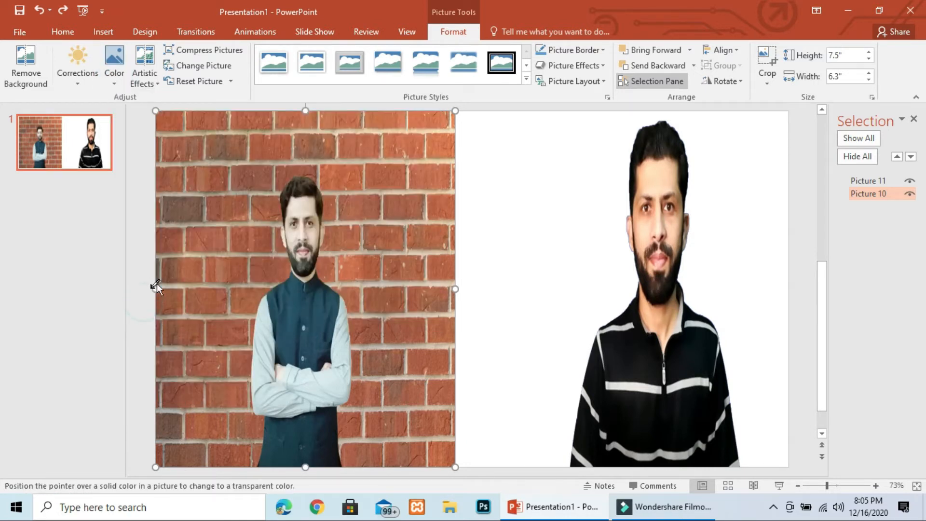
{"action": "left_click", "coordinate": [233, 190]}
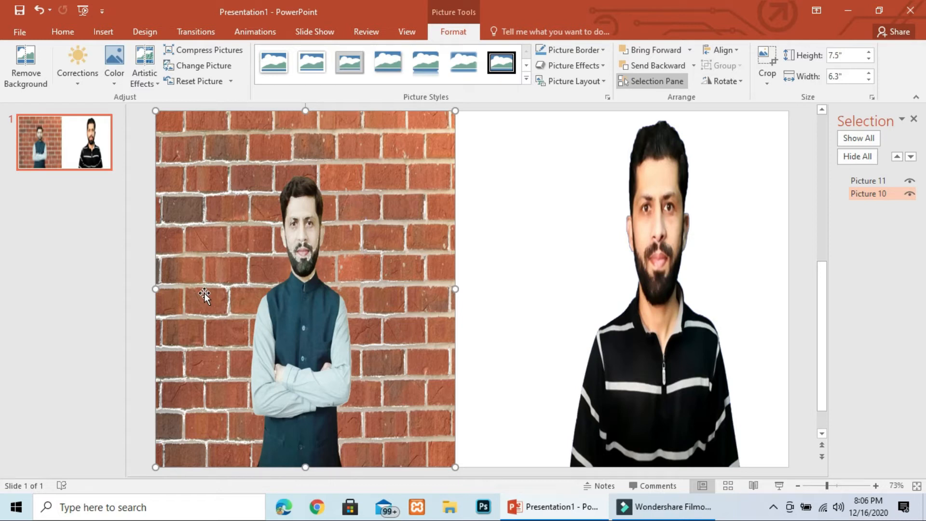
{"action": "key", "text": "ctrl+z"}
{"action": "left_click", "coordinate": [114, 75]}
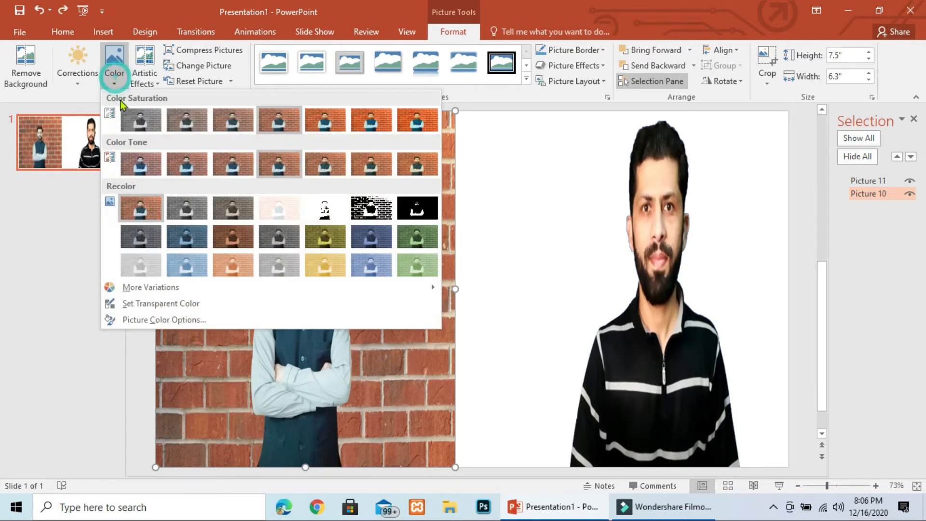
{"action": "left_click", "coordinate": [157, 302]}
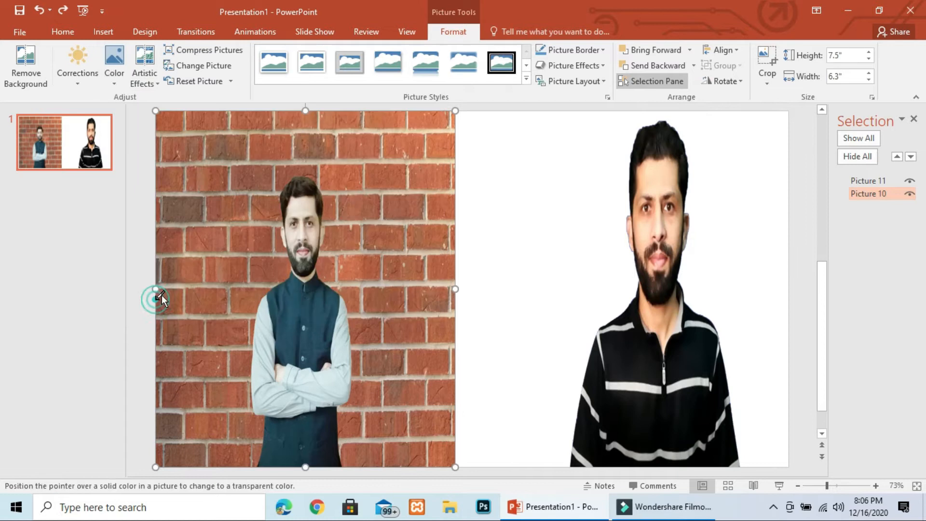
{"action": "left_click", "coordinate": [255, 174]}
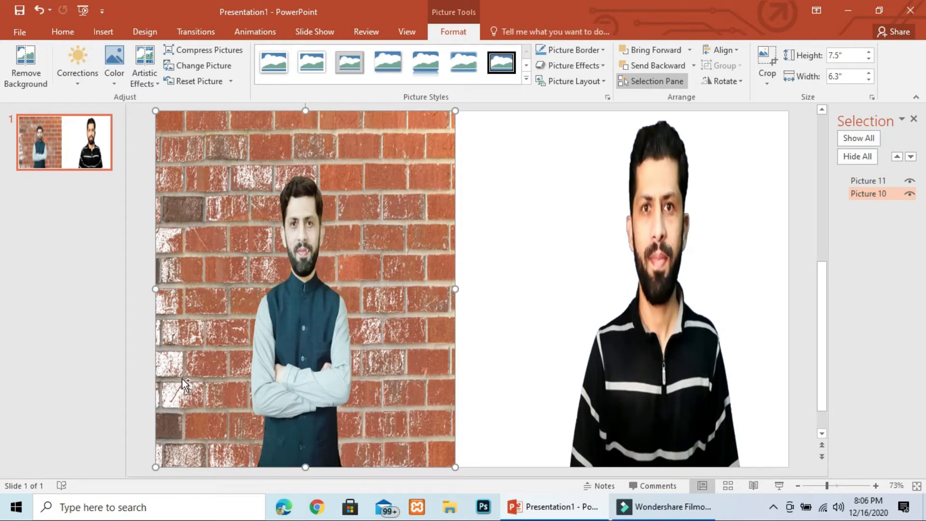
{"action": "key", "text": "ctrl+z"}
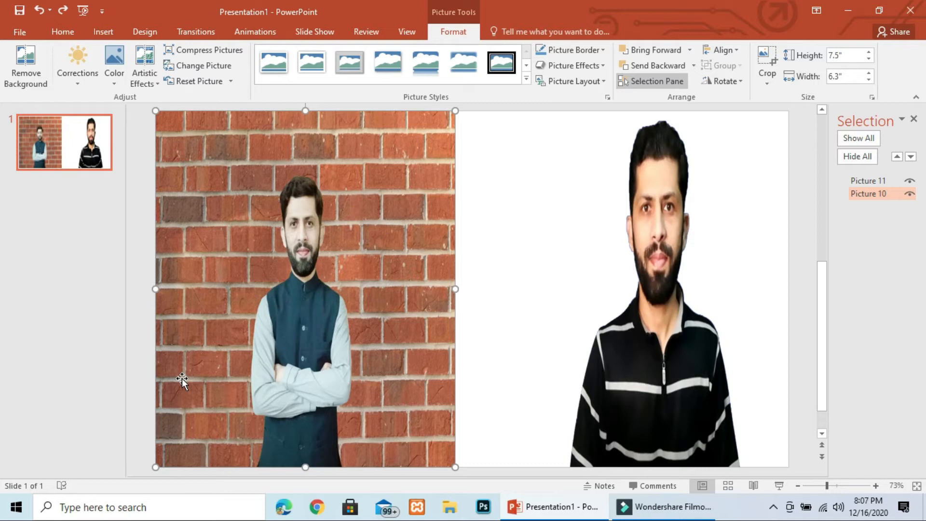
Start background removal on the brick-wall picture and mark the man's hair and face as areas to keep.
{"action": "left_click", "coordinate": [267, 259]}
{"action": "left_click", "coordinate": [28, 77]}
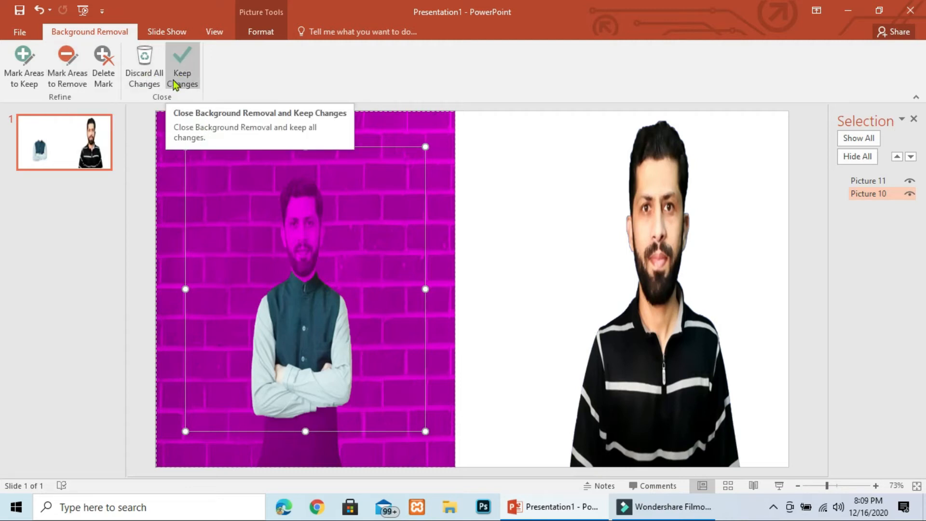
{"action": "left_click", "coordinate": [27, 70]}
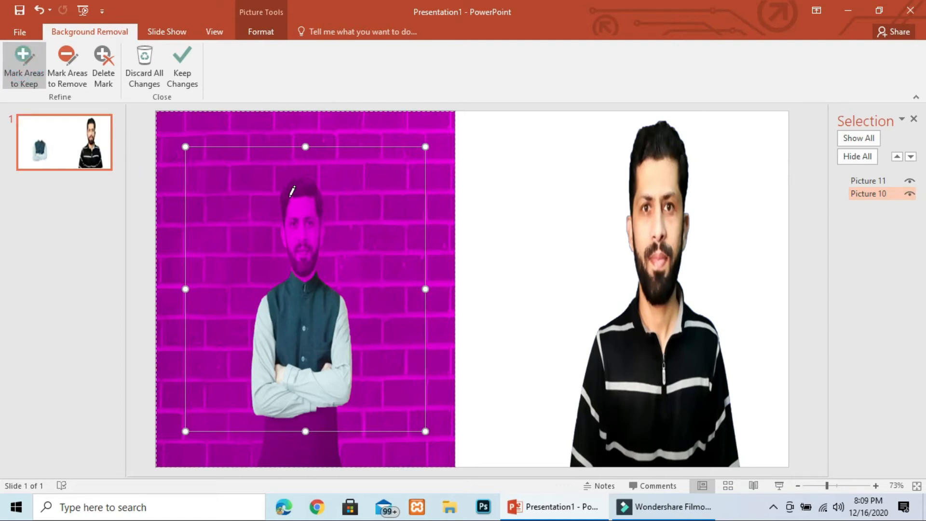
{"action": "left_click_drag", "start_coordinate": [282, 206], "coordinate": [306, 187]}
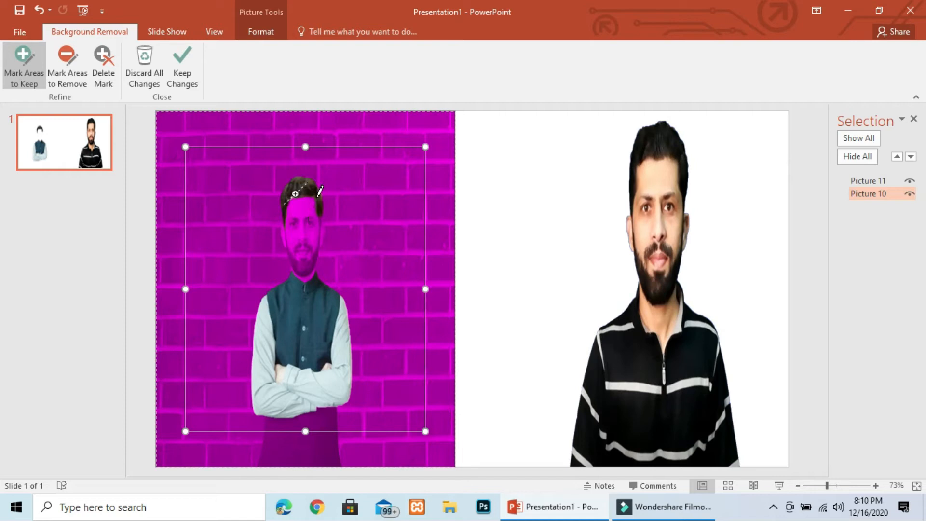
{"action": "left_click_drag", "start_coordinate": [302, 201], "coordinate": [307, 291]}
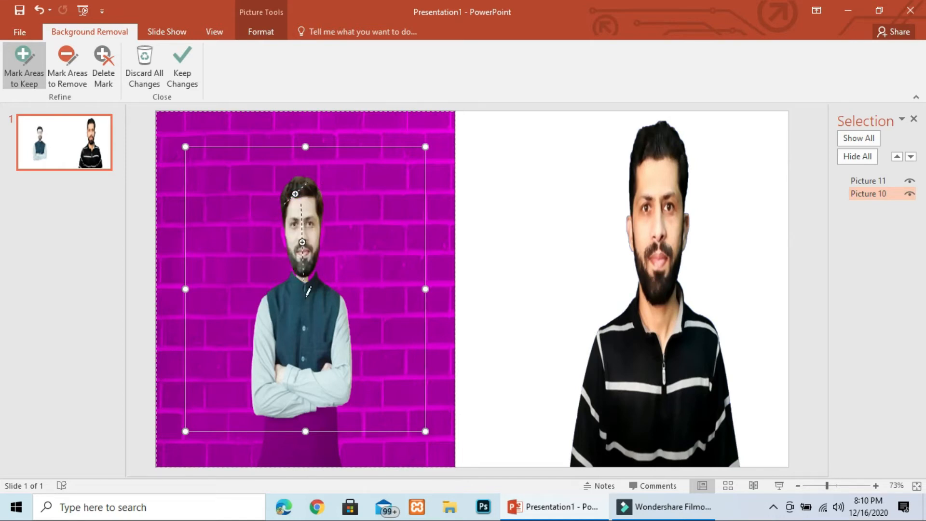
Mark the man's ears, neck and the lower part of his vest as areas to keep.
{"action": "left_click", "coordinate": [284, 236]}
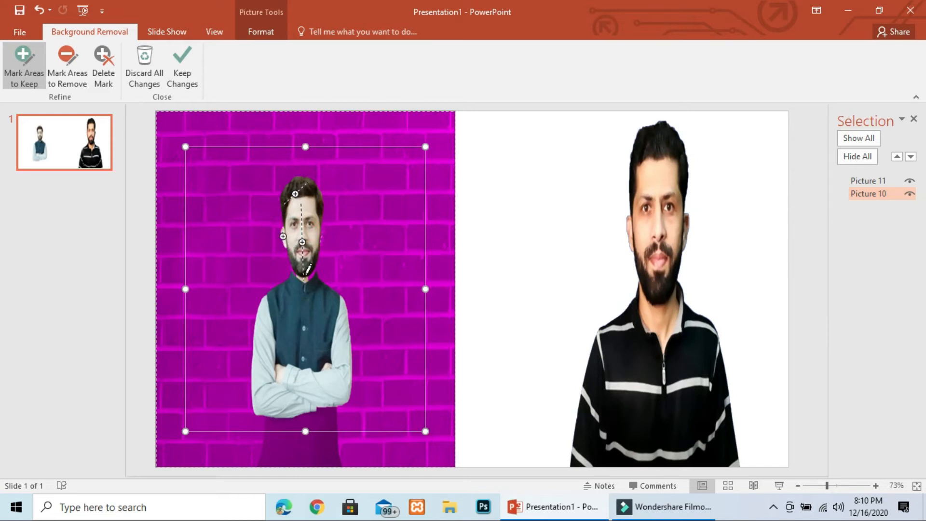
{"action": "left_click", "coordinate": [321, 237]}
{"action": "left_click_drag", "start_coordinate": [296, 265], "coordinate": [298, 278]}
{"action": "left_click_drag", "start_coordinate": [319, 415], "coordinate": [292, 452]}
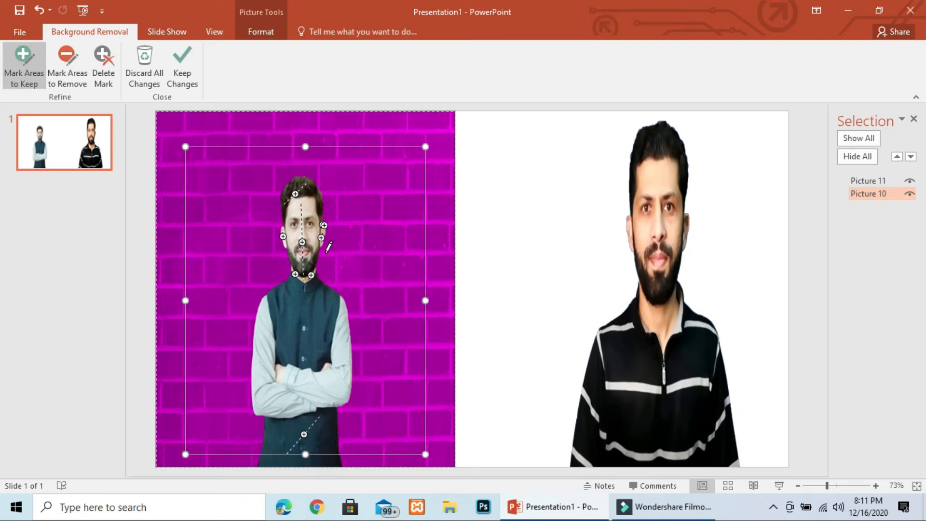
Try marking a spot in the man's hair as an area to remove, and undo the mark.
{"action": "left_click", "coordinate": [66, 59]}
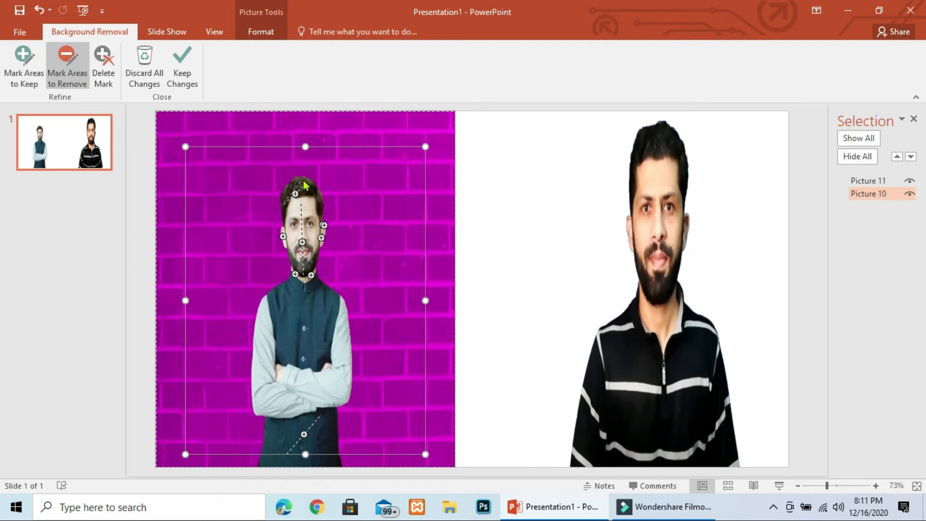
{"action": "left_click_drag", "start_coordinate": [304, 183], "coordinate": [307, 192]}
{"action": "key", "text": "Escape"}
{"action": "key", "text": "ctrl+z"}
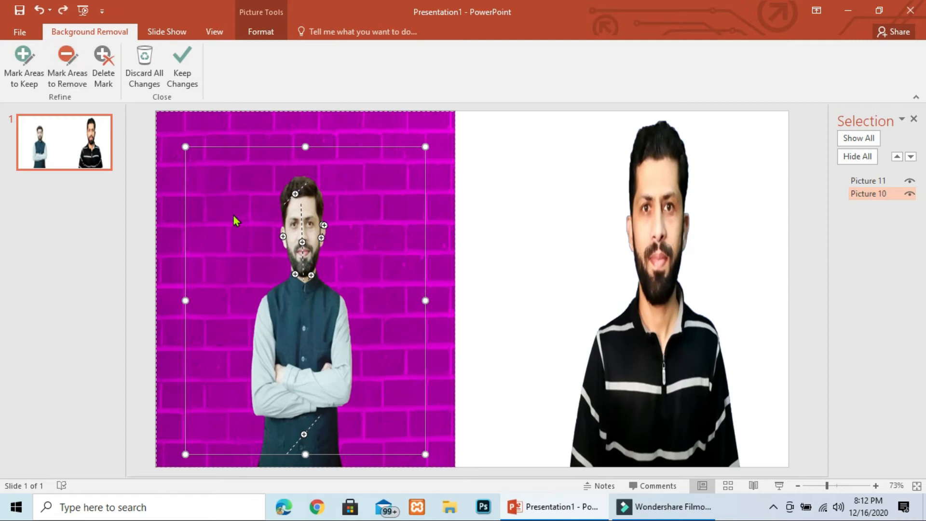
Keep the background removal changes and move both cut-out pictures slightly inward toward the slide's center.
{"action": "left_click", "coordinate": [183, 68]}
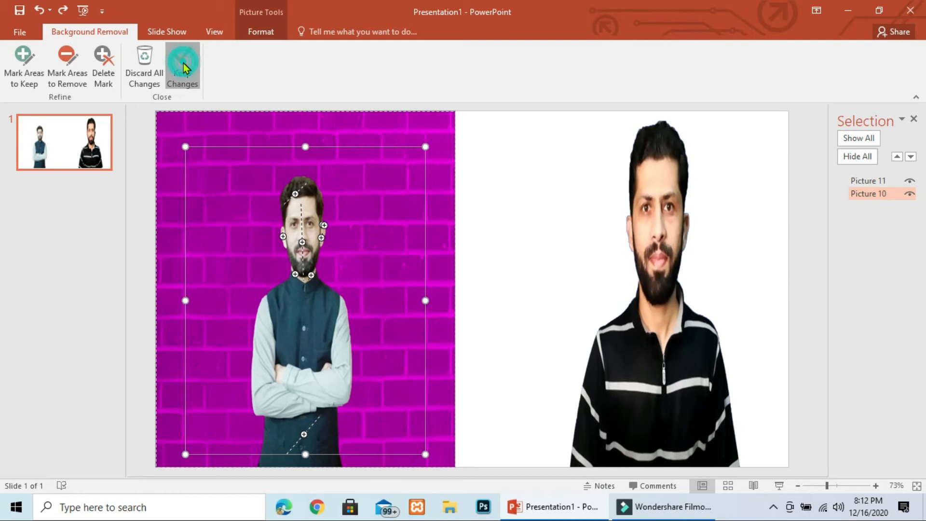
{"action": "mouse_move", "coordinate": [307, 330]}
{"action": "left_mouse_down"}
{"action": "mouse_move", "coordinate": [256, 330]}
{"action": "mouse_move", "coordinate": [321, 337]}
{"action": "left_mouse_up"}
{"action": "mouse_move", "coordinate": [655, 334]}
{"action": "left_mouse_down"}
{"action": "mouse_move", "coordinate": [614, 334]}
{"action": "mouse_move", "coordinate": [640, 336]}
{"action": "left_mouse_up"}
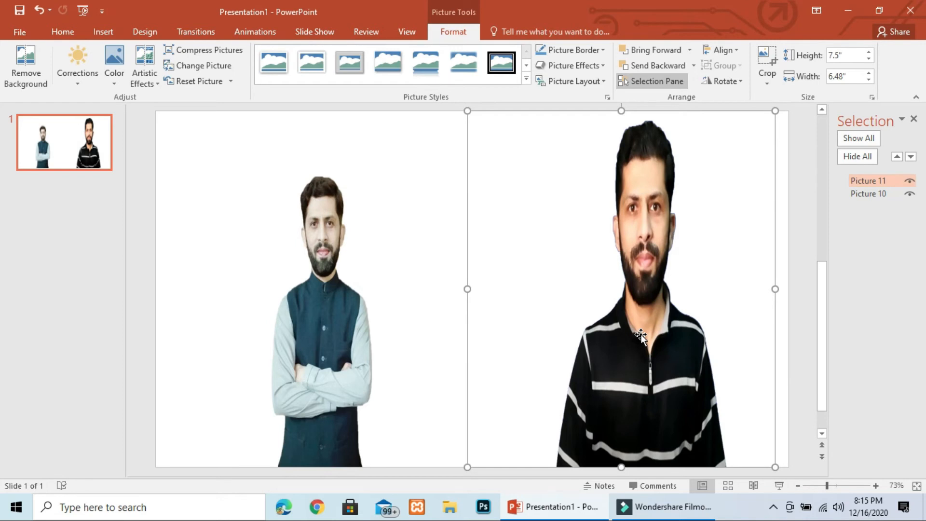
Open the slide's background formatting options and apply a gradient fill to the background.
{"action": "left_click", "coordinate": [143, 32]}
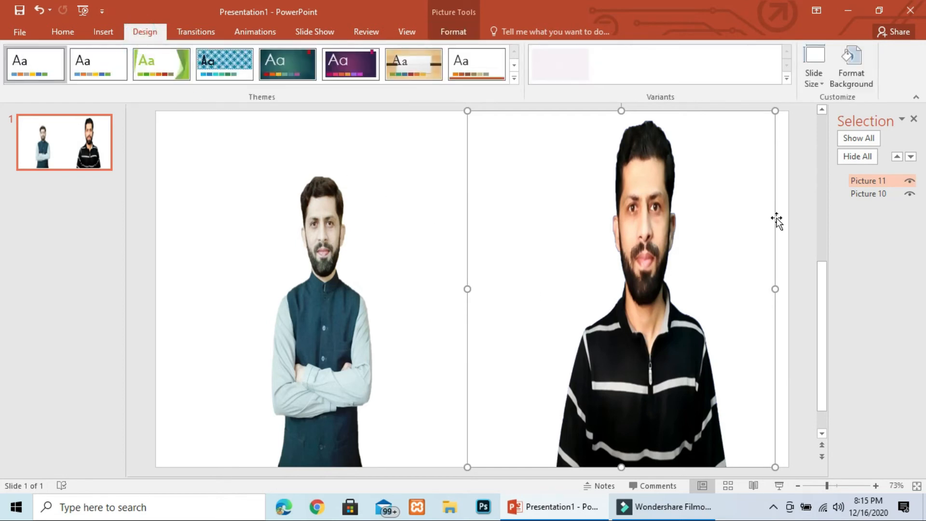
{"action": "left_click", "coordinate": [851, 68]}
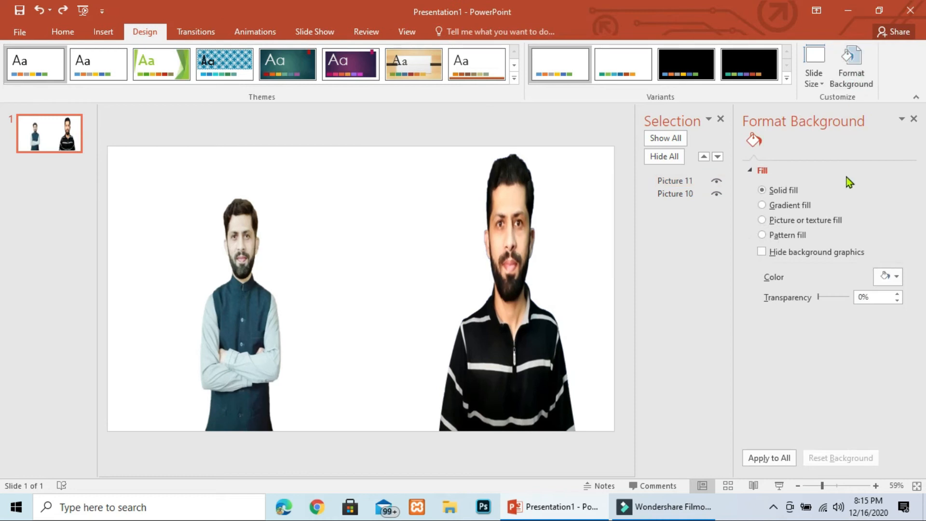
{"action": "left_click", "coordinate": [762, 205]}
Reduce the height of the striped-shirt man's picture and shift it inward, and enlarge the picture of the man in the vest.
{"action": "left_click", "coordinate": [442, 143]}
{"action": "left_click_drag", "start_coordinate": [442, 143], "coordinate": [453, 188]}
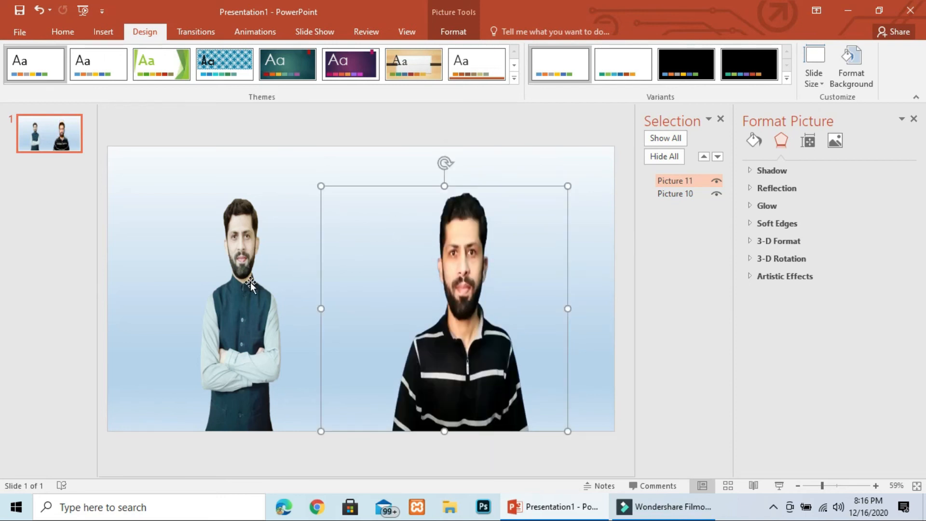
{"action": "left_click", "coordinate": [243, 283]}
{"action": "left_click", "coordinate": [243, 145]}
{"action": "left_click", "coordinate": [258, 110]}
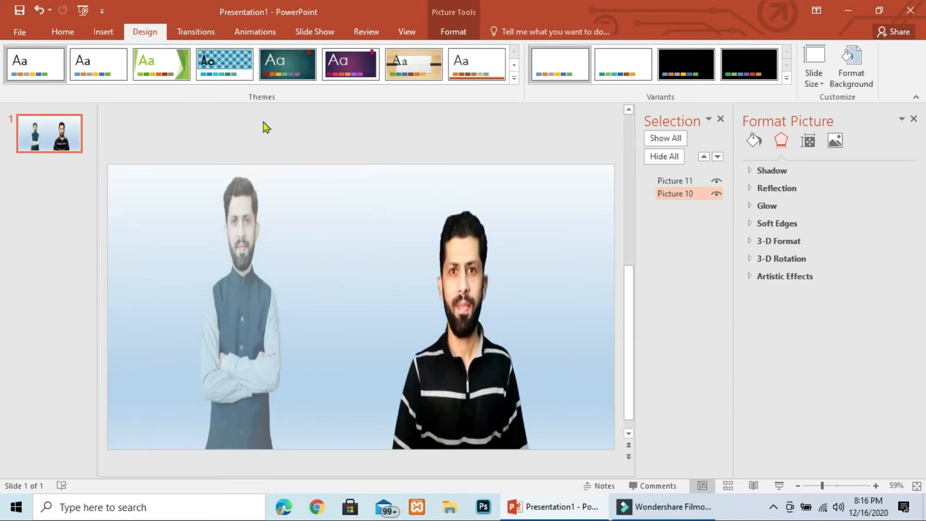
{"action": "left_click", "coordinate": [250, 136]}
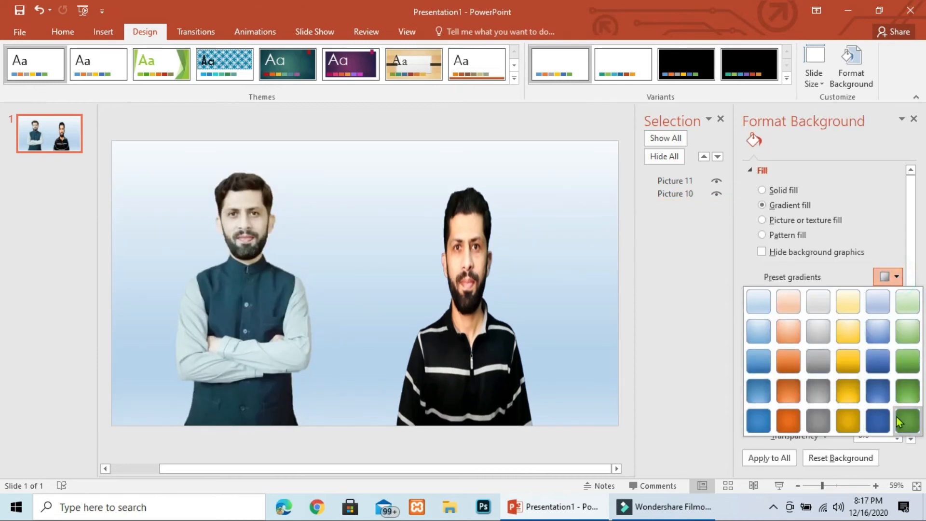
Try a green preset gradient and a dark gray radial preset gradient on the slide background.
{"action": "left_click", "coordinate": [907, 391]}
{"action": "left_click", "coordinate": [895, 277]}
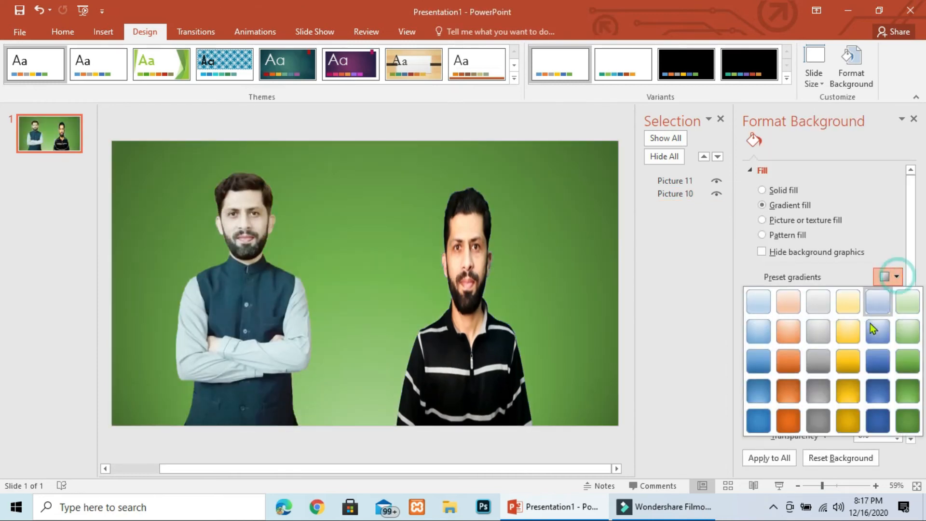
{"action": "left_click", "coordinate": [806, 417]}
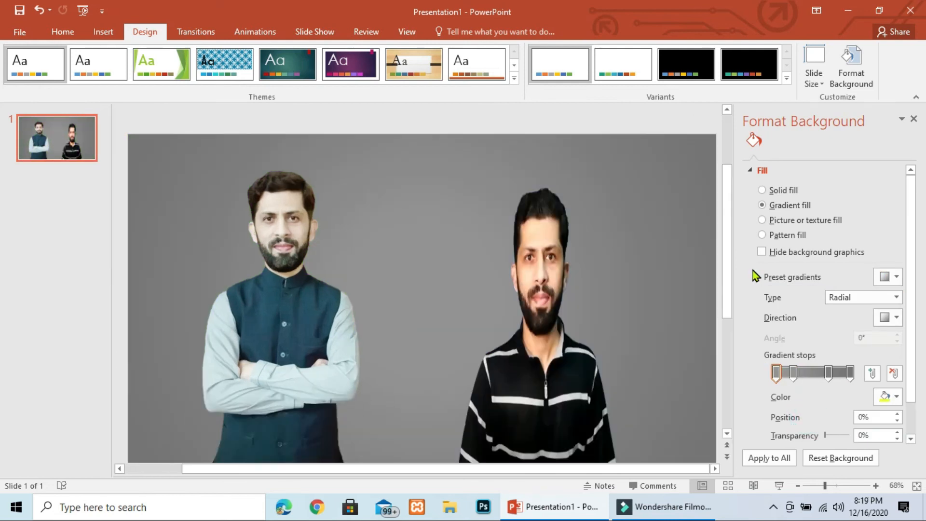
Fill the slide background with the desk lamp photo from the Channel Art folder.
{"action": "left_click", "coordinate": [763, 220]}
{"action": "left_click", "coordinate": [776, 291]}
{"action": "left_click", "coordinate": [244, 111]}
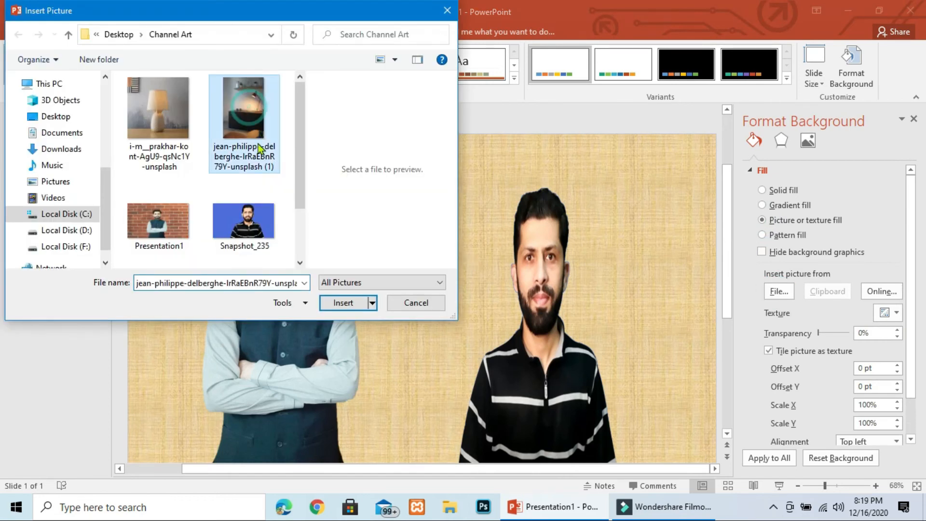
{"action": "left_click", "coordinate": [336, 303]}
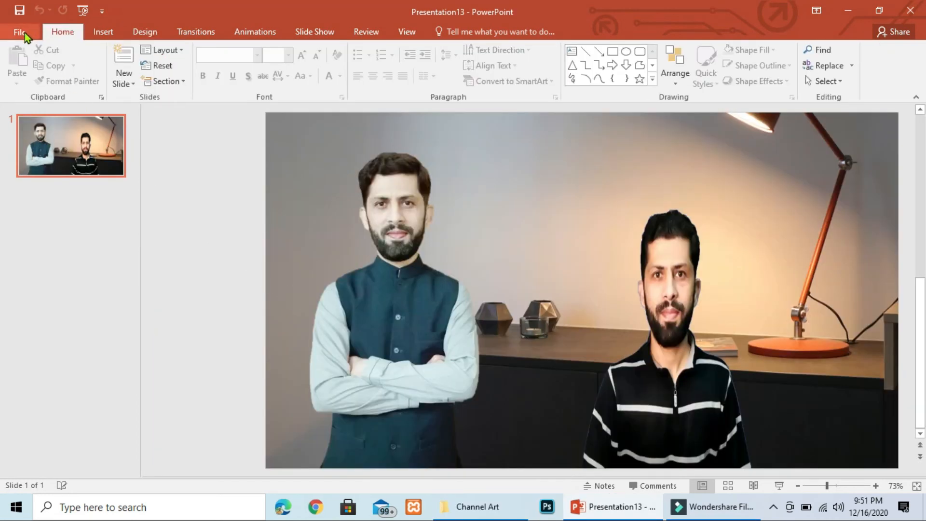
Export only the current slide to the Desktop as a JPEG File Interchange Format image named Presentation13.
{"action": "left_click", "coordinate": [22, 32]}
{"action": "left_click", "coordinate": [35, 171]}
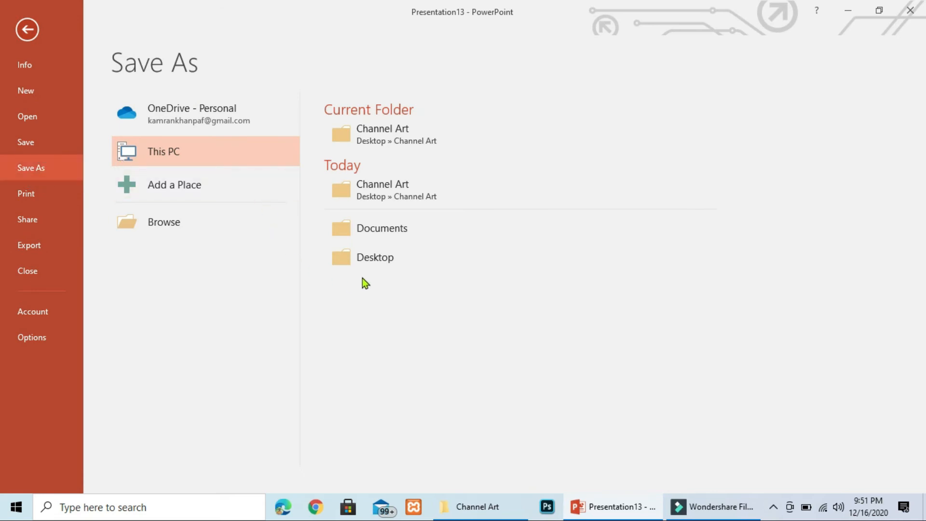
{"action": "left_click", "coordinate": [361, 259]}
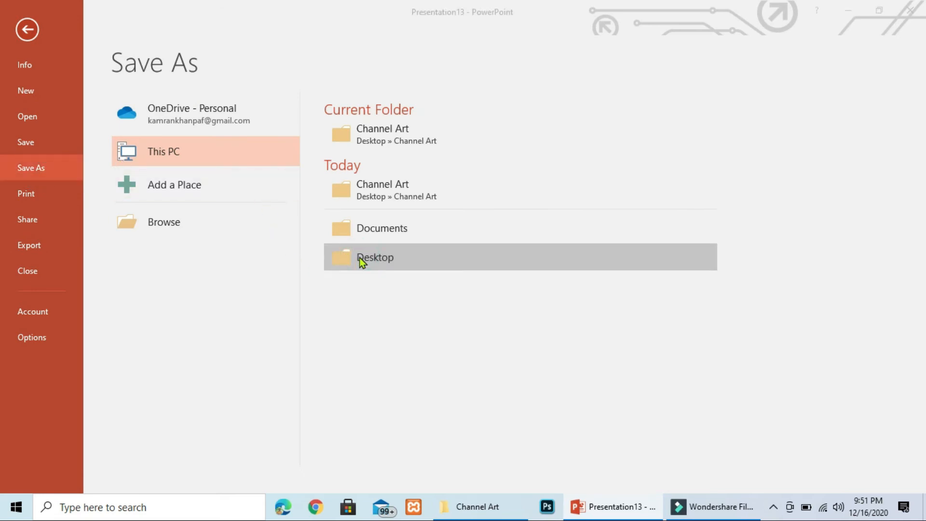
{"action": "left_click", "coordinate": [346, 249]}
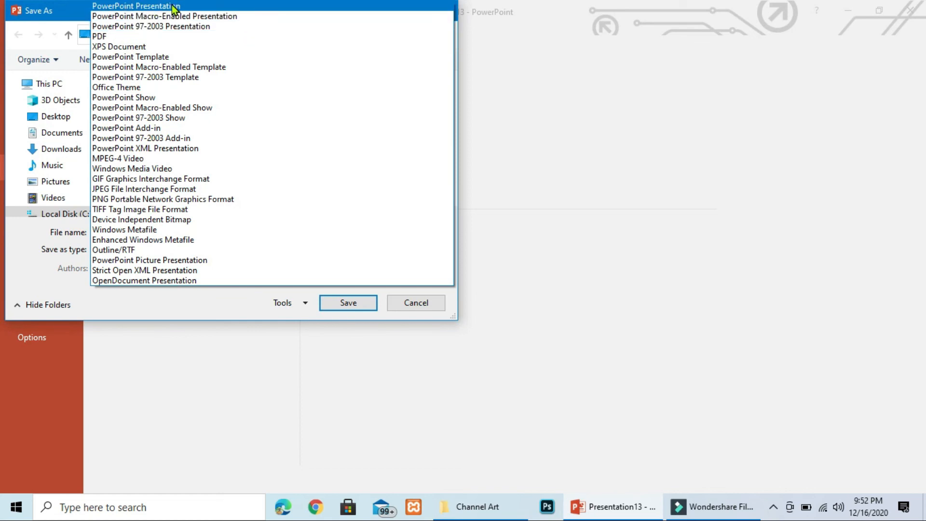
{"action": "left_click", "coordinate": [106, 189]}
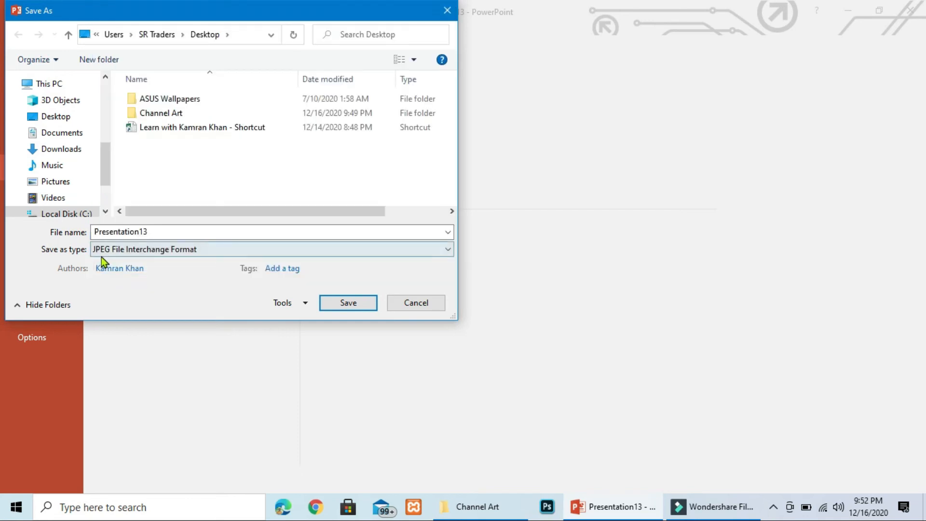
{"action": "left_click", "coordinate": [352, 302]}
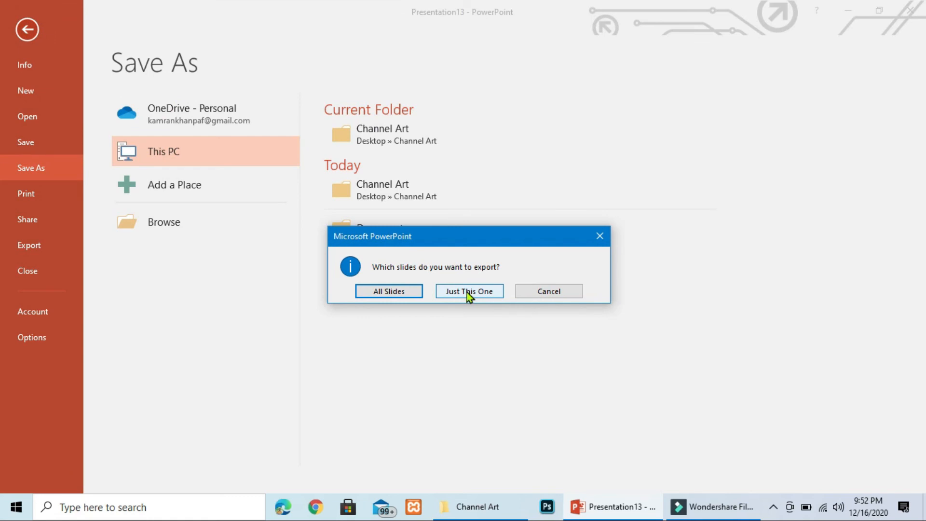
{"action": "left_click", "coordinate": [467, 292]}
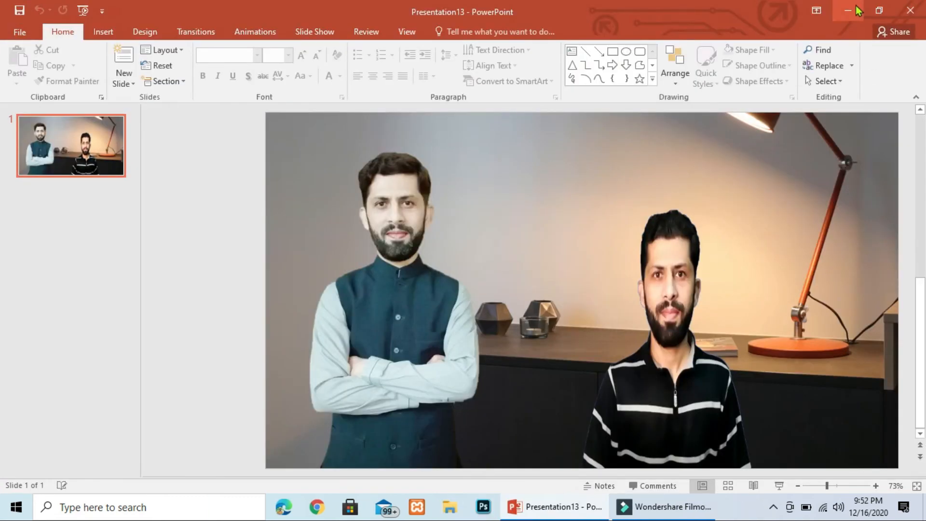
Minimize the presentation window and open the exported Presentation13 image from the desktop.
{"action": "left_click", "coordinate": [856, 11]}
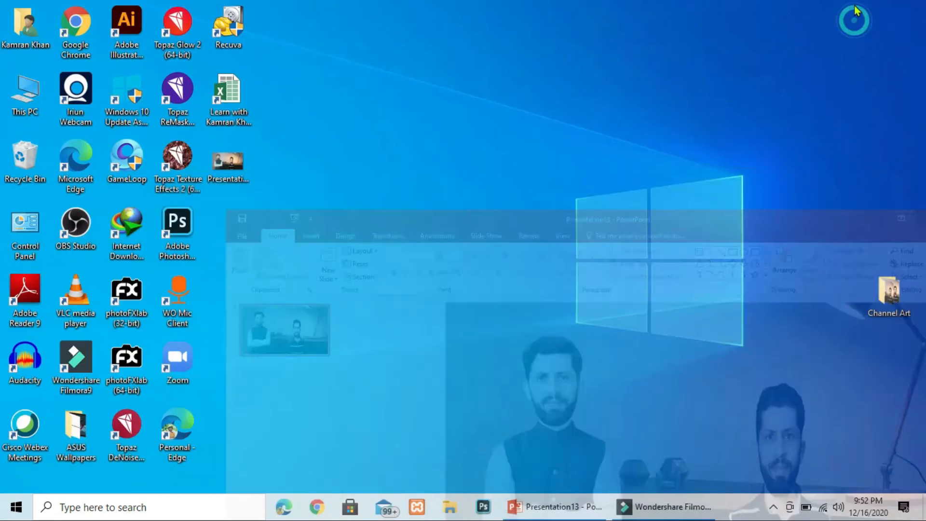
{"action": "double_click", "coordinate": [228, 165]}
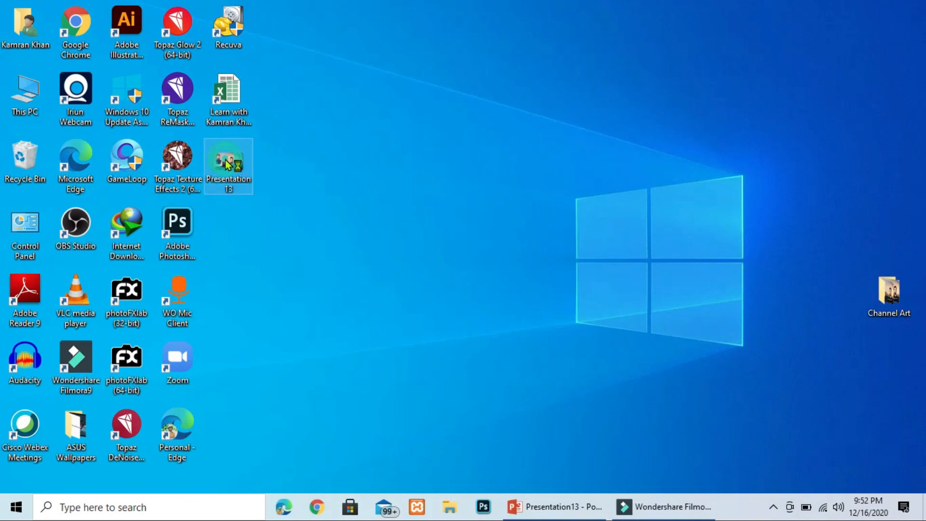